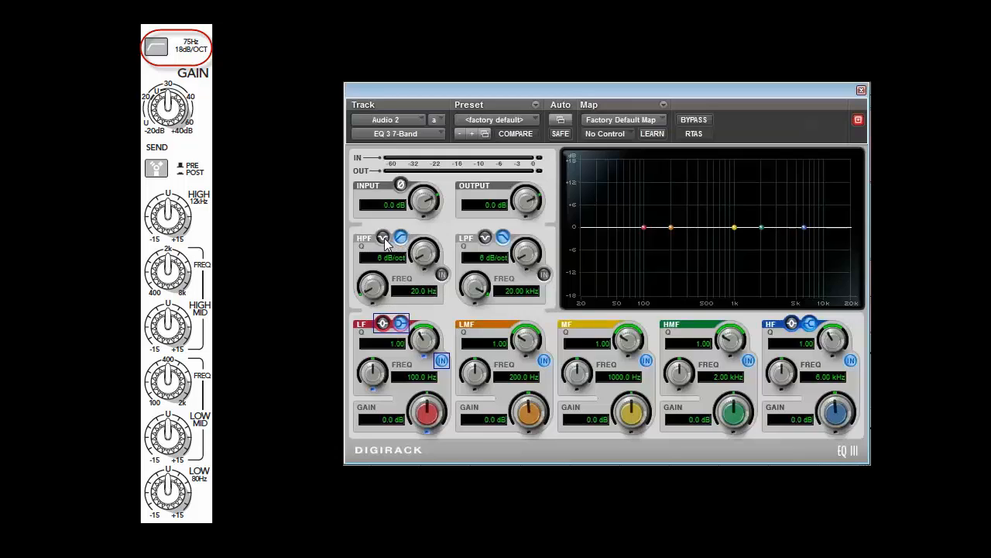
Enable the HPF band as a high-pass filter at 75 Hz with an 18 dB/oct slope
click(384, 240)
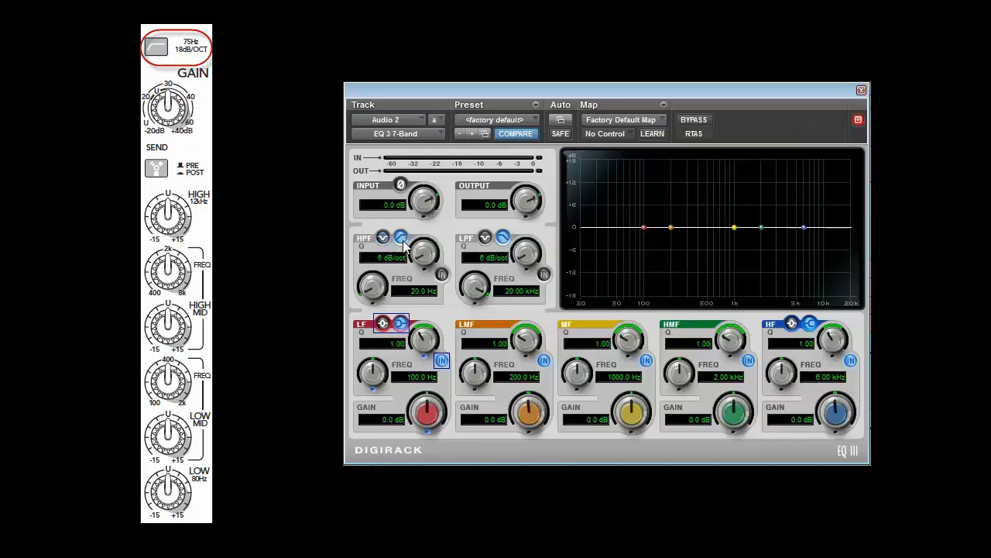
click(402, 240)
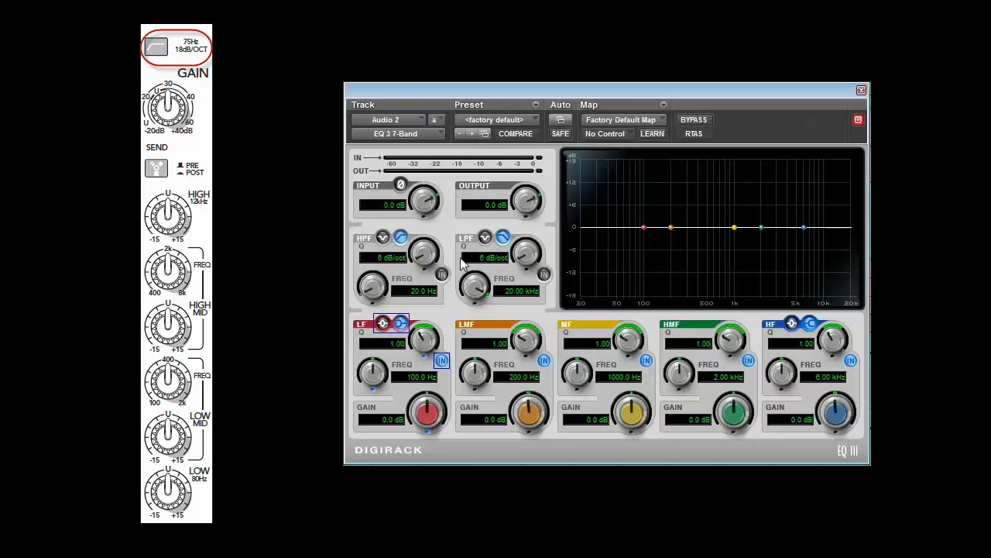
click(410, 291)
text(75)
key(Return)
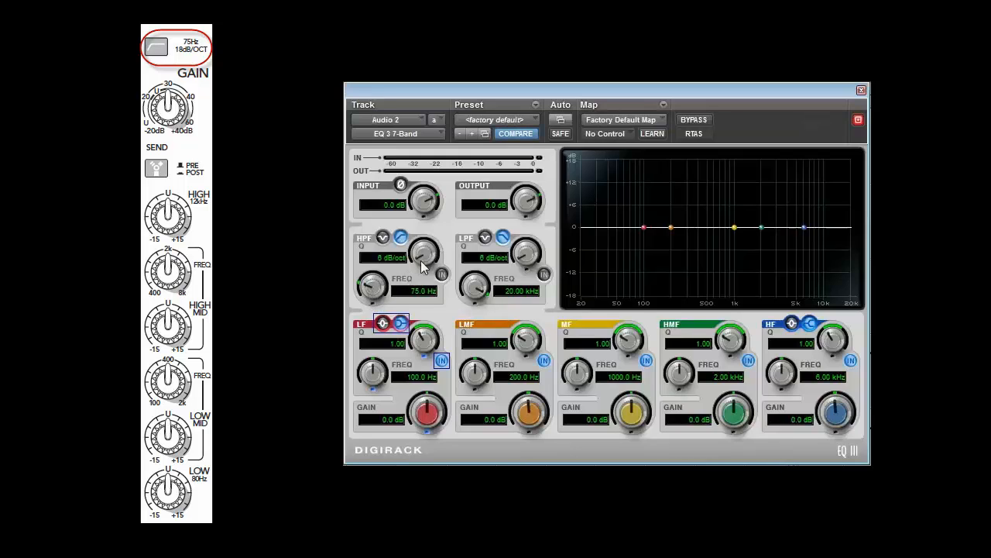
drag(420, 257, 422, 213)
click(442, 275)
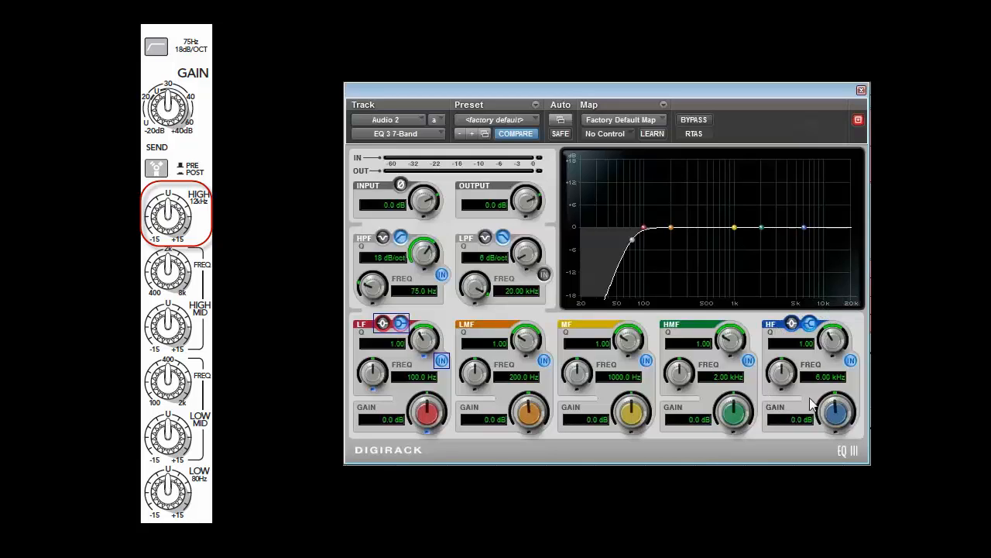
Keep the HF band as a shelf, set its frequency to 12 kHz and leave its gain at 0 dB
click(792, 324)
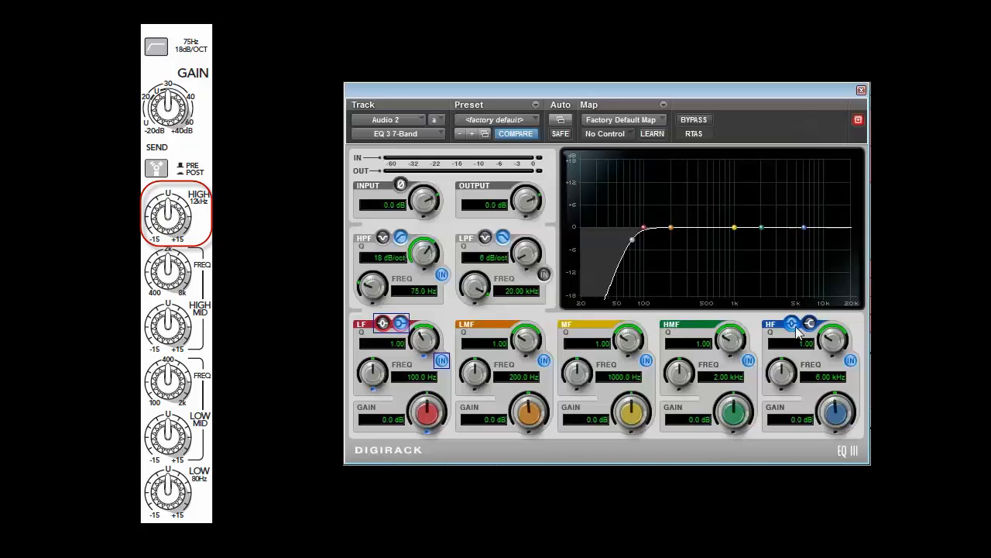
click(809, 324)
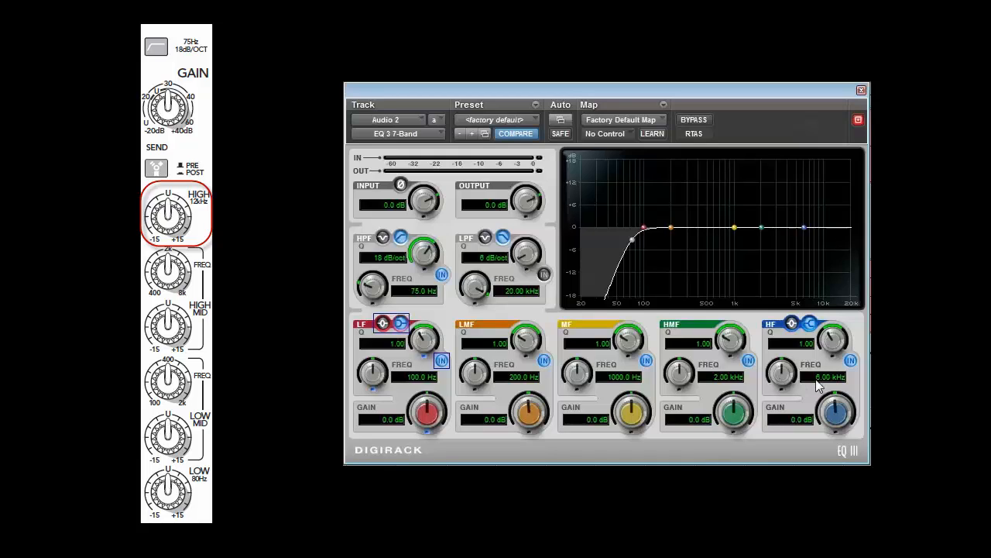
drag(812, 378, 858, 385)
text(12000)
key(Return)
drag(825, 417, 825, 396)
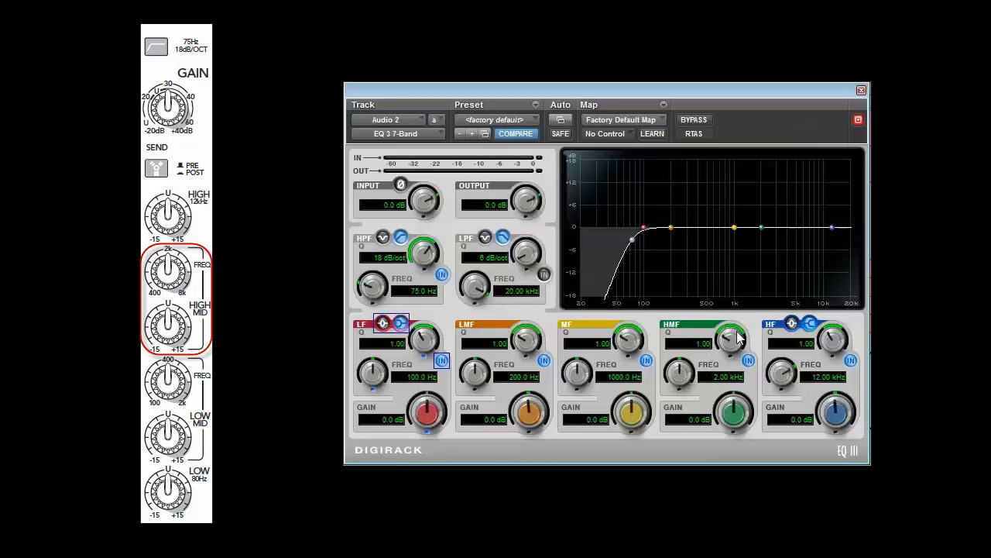
Try cutting the HMF band's gain to about -7.5 dB, boost it, and return it to 0 dB
drag(737, 426, 737, 456)
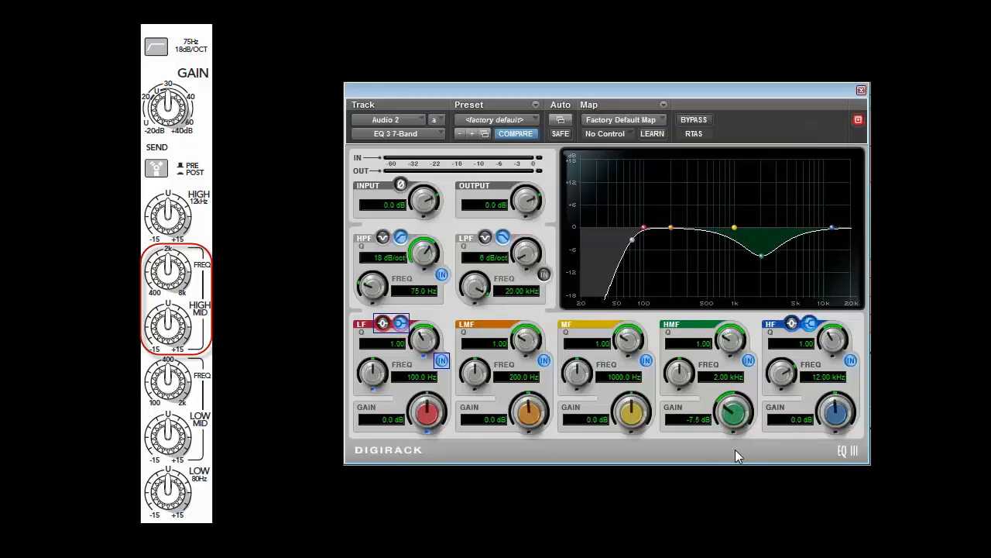
drag(735, 449, 735, 344)
mouse_move(736, 366)
mouse_down()
mouse_move(735, 401)
mouse_move(736, 356)
mouse_up()
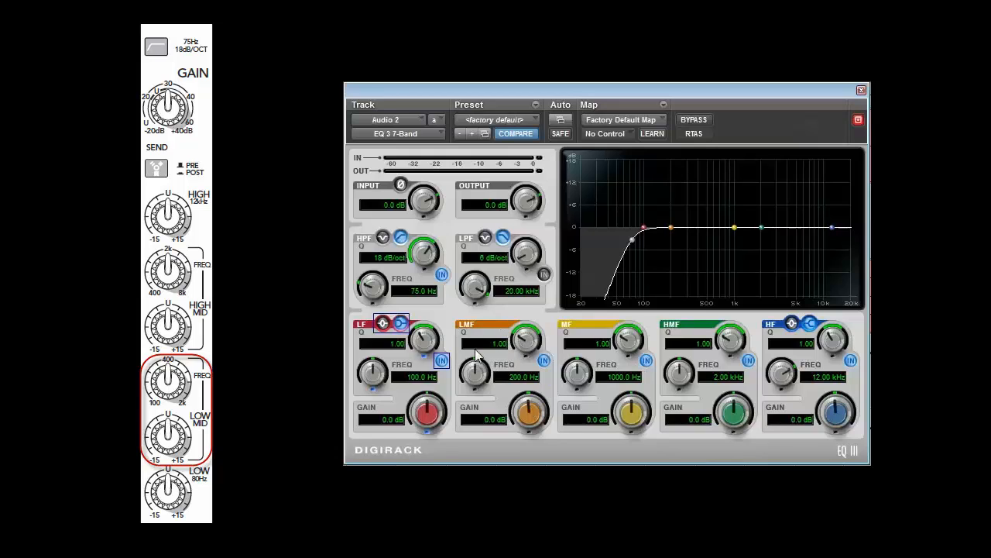
Try the LMF band at 400 Hz with its gain cut to about -2.2 dB, and sweep its frequency
click(509, 379)
text(400)
key(Return)
mouse_move(536, 410)
mouse_down()
mouse_move(545, 448)
mouse_move(533, 352)
mouse_move(539, 414)
mouse_up()
mouse_move(477, 385)
mouse_down()
mouse_move(477, 322)
mouse_move(479, 374)
mouse_up()
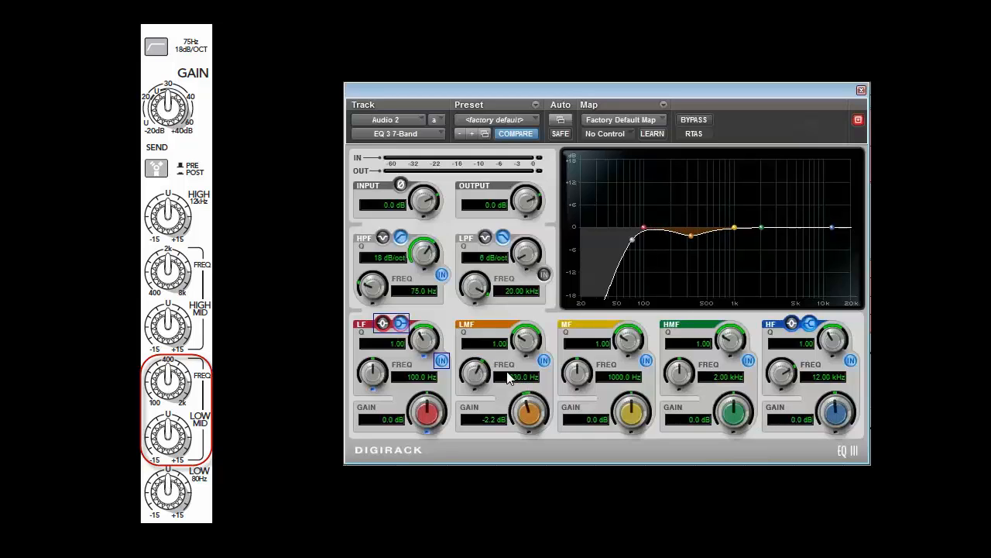
Set the LMF band's frequency to 400 Hz and its gain to about 0.1 dB
click(510, 378)
text(400)
key(Return)
mouse_move(529, 416)
mouse_down()
mouse_move(532, 357)
mouse_move(545, 411)
mouse_move(543, 425)
mouse_move(540, 381)
mouse_move(537, 426)
mouse_move(538, 412)
mouse_up()
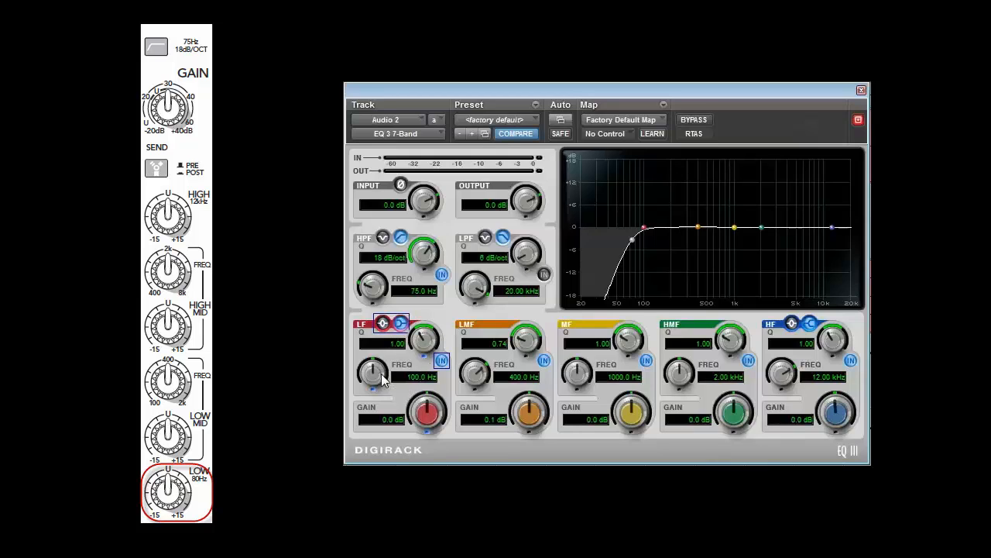
Set the LF band's frequency to 80 Hz and leave its gain at 0 dB
click(422, 378)
drag(422, 380, 408, 379)
text(80)
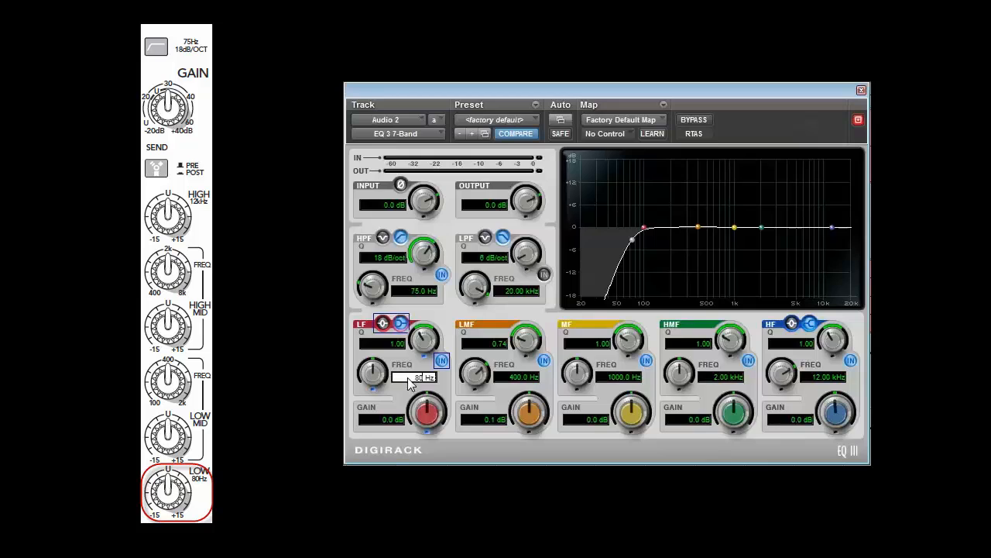
key(Return)
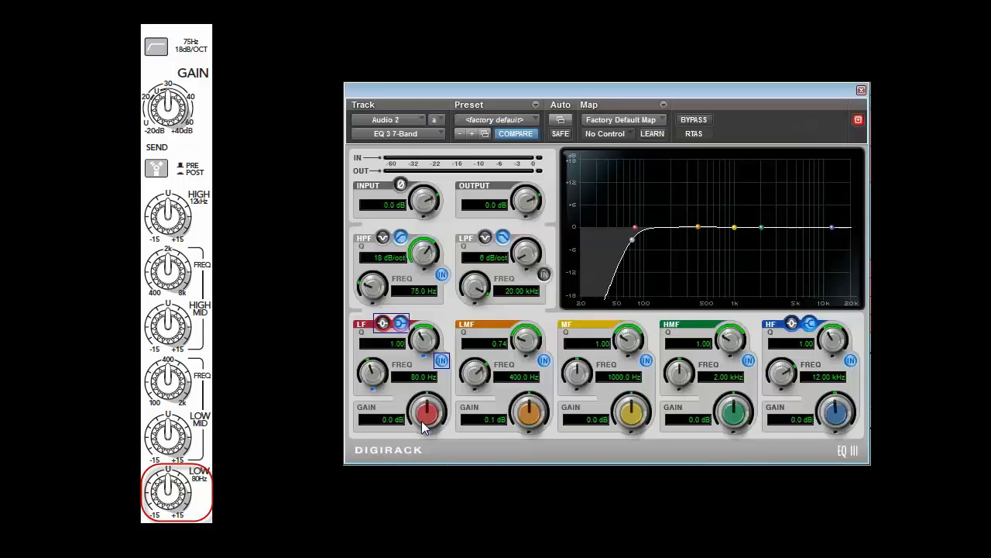
drag(431, 419, 407, 395)
Save the EQ settings as a new preset named mackie1640i in the eq 3.0 folder
click(536, 103)
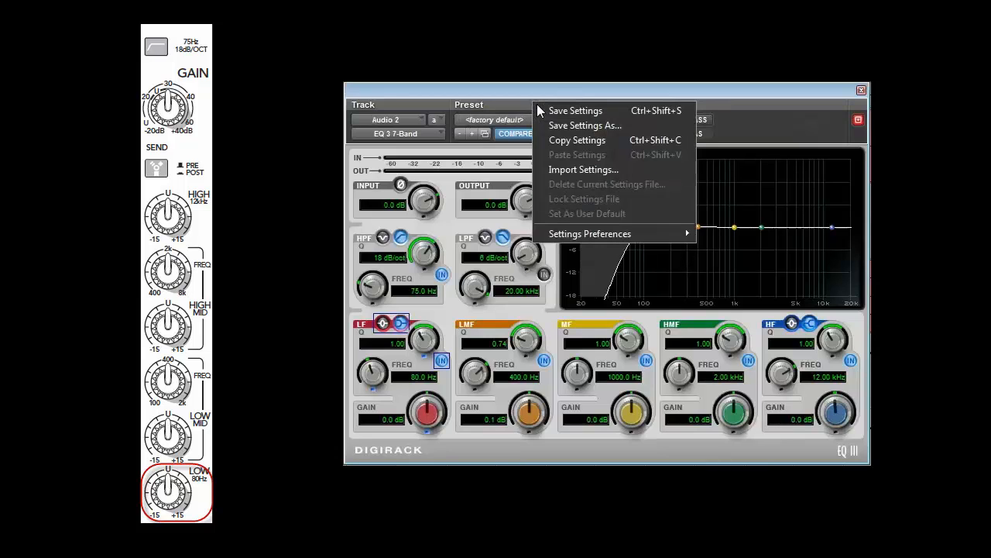
click(579, 129)
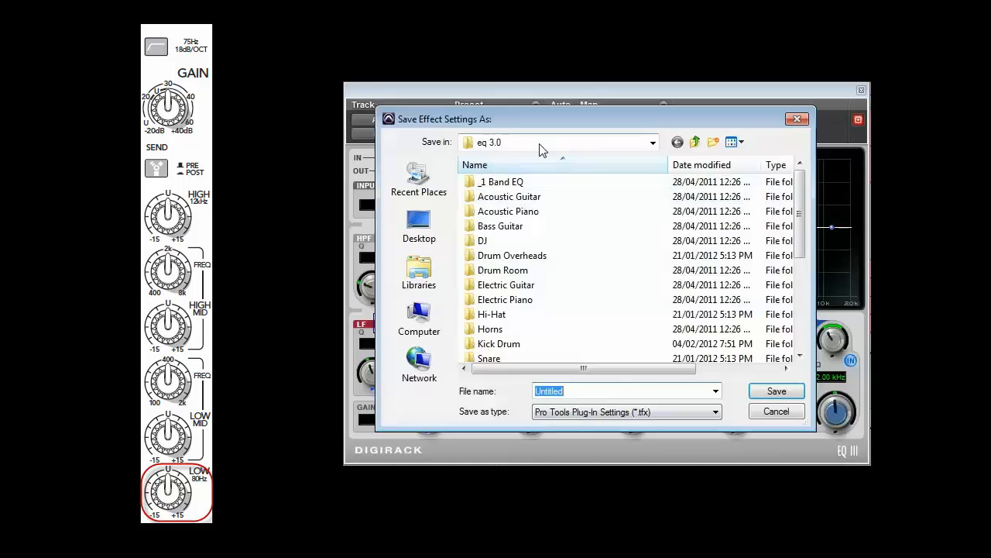
click(652, 143)
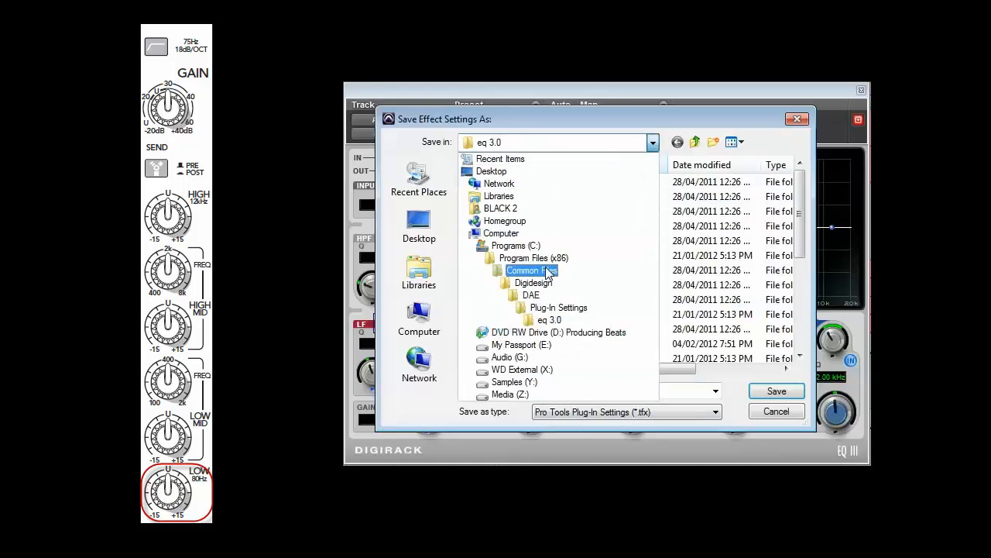
click(552, 320)
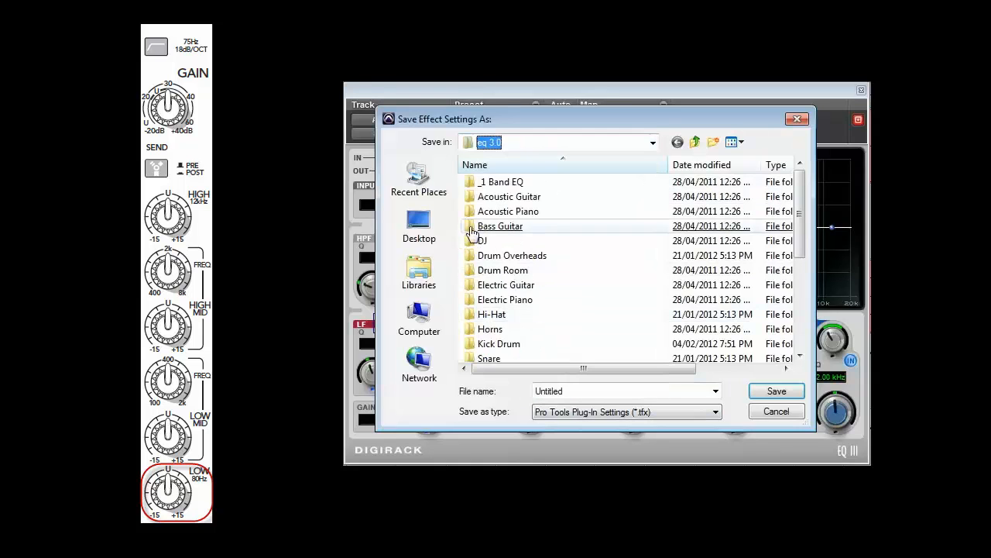
click(611, 390)
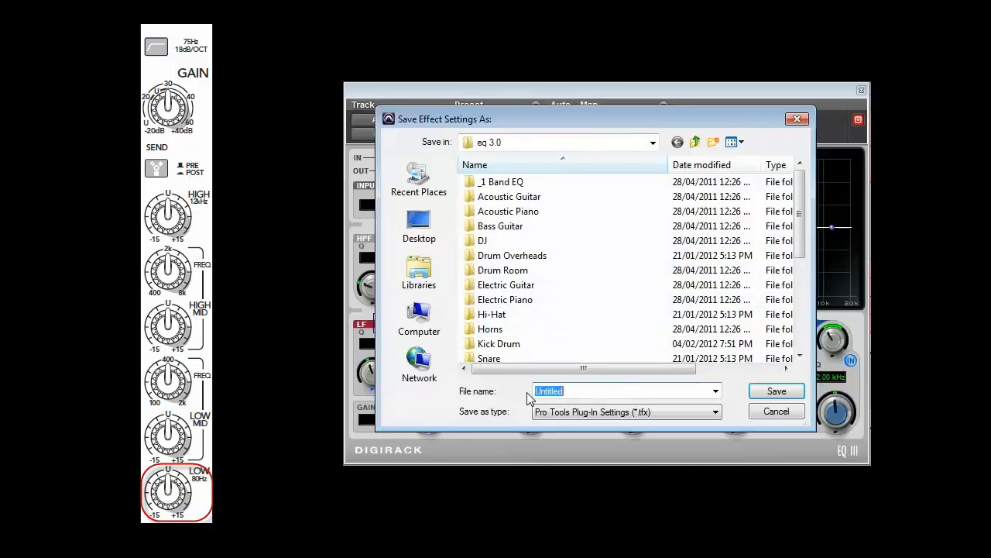
text(mackie1640i)
click(773, 392)
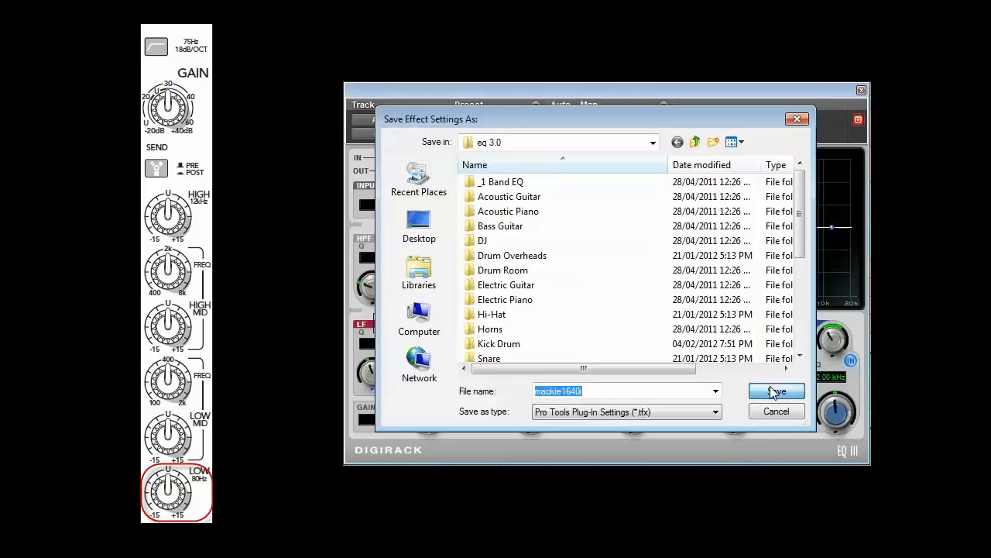